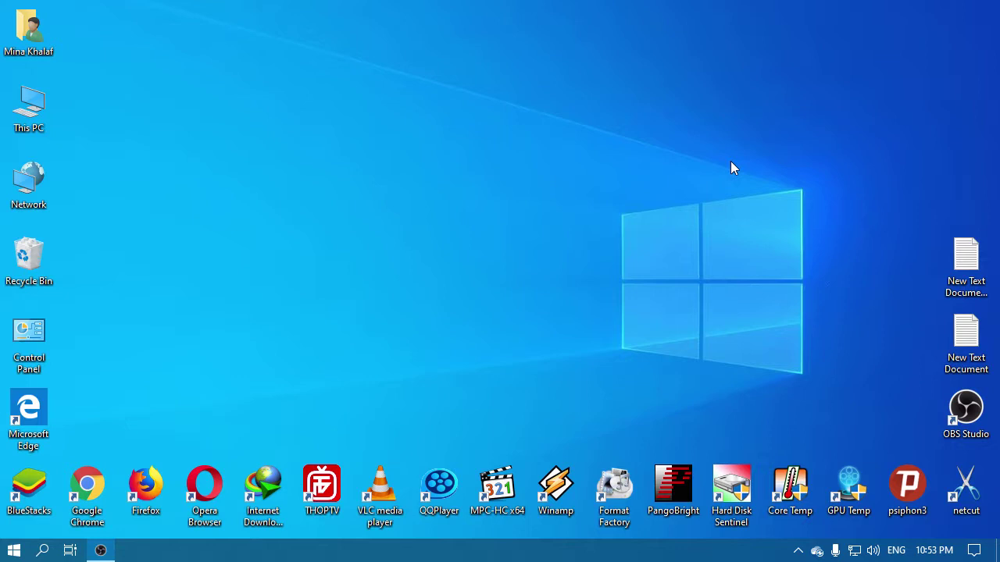
Open the Windows Startup folder with the Run command shell:startup, and minimize its window.
key(super+r)
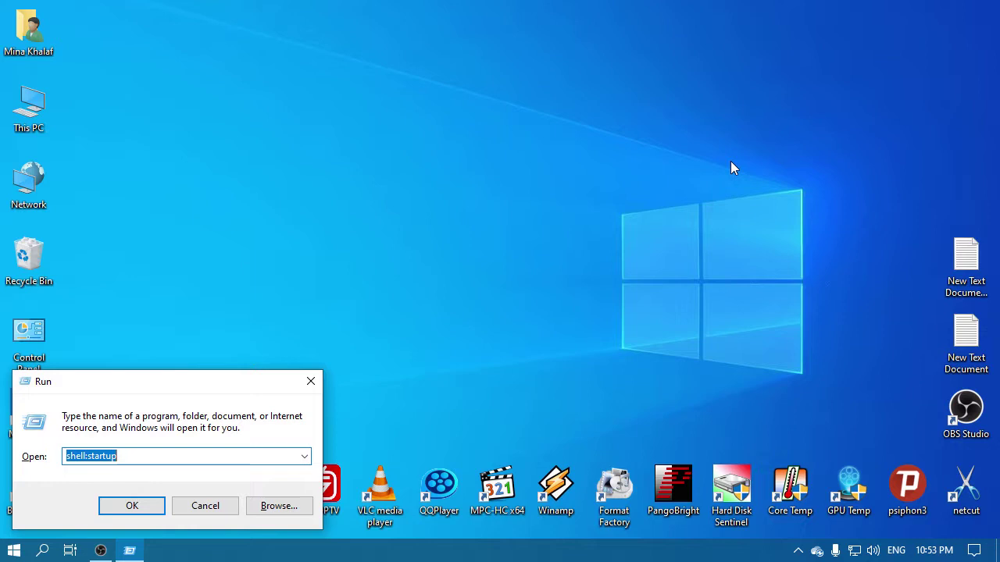
click(153, 459)
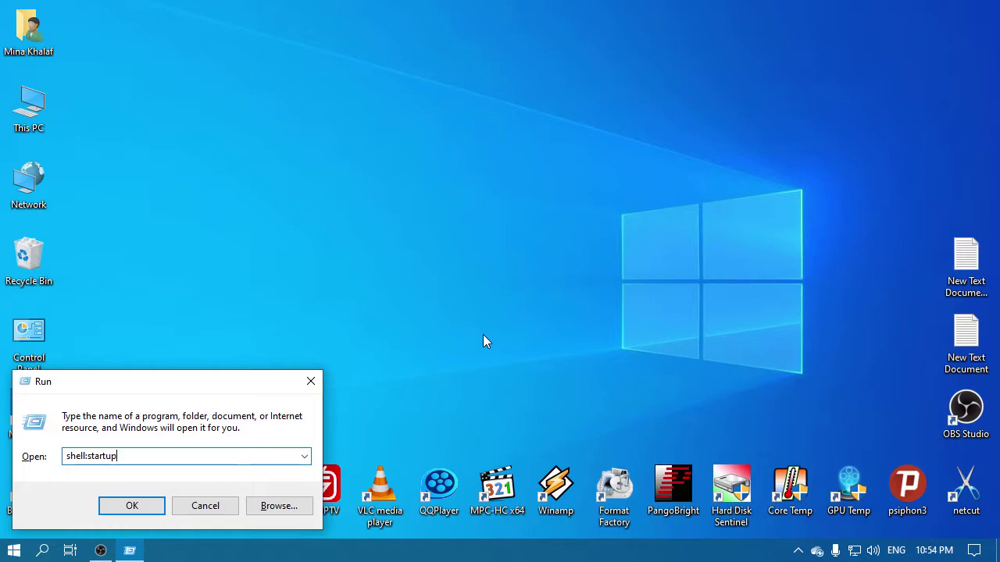
key(Return)
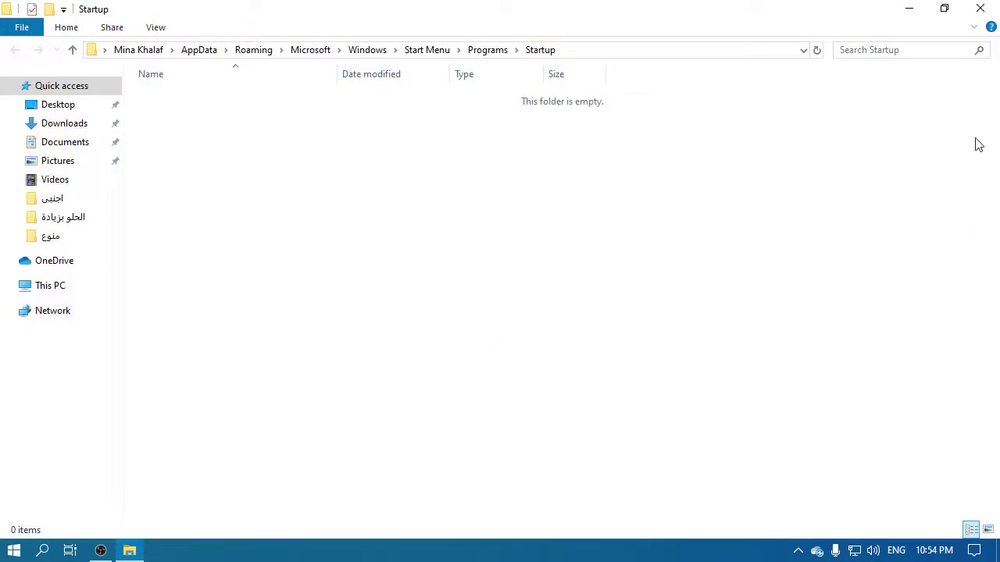
click(910, 9)
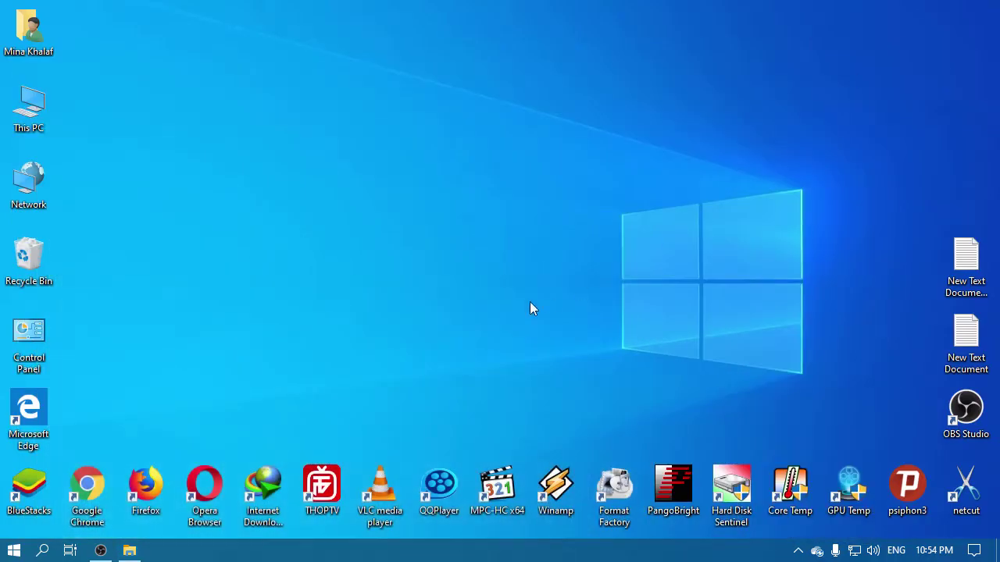
Refresh the desktop and open the ويندوز 10 folder inside الويندوز on drive D:.
right_click(443, 157)
click(486, 226)
double_click(42, 127)
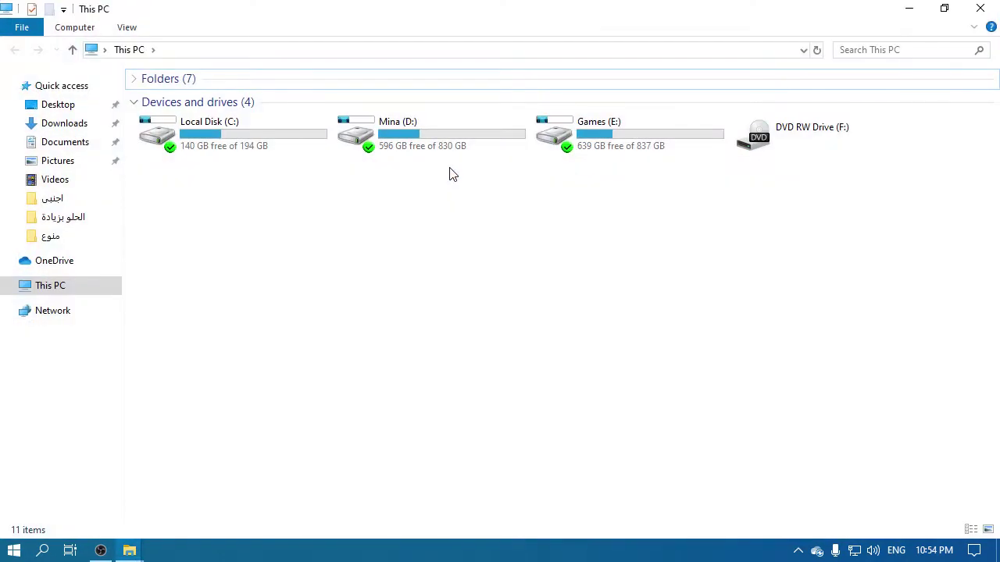
click(439, 150)
double_click(439, 150)
double_click(674, 139)
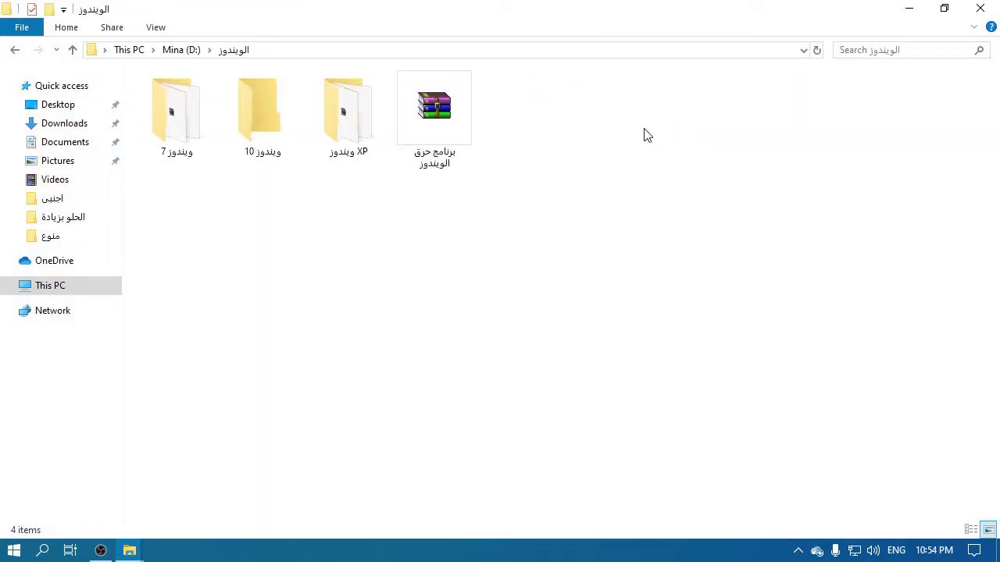
double_click(295, 151)
Move the folder شريط مهام شفاف ويندوز 10 from drive D: to the desktop.
click(242, 92)
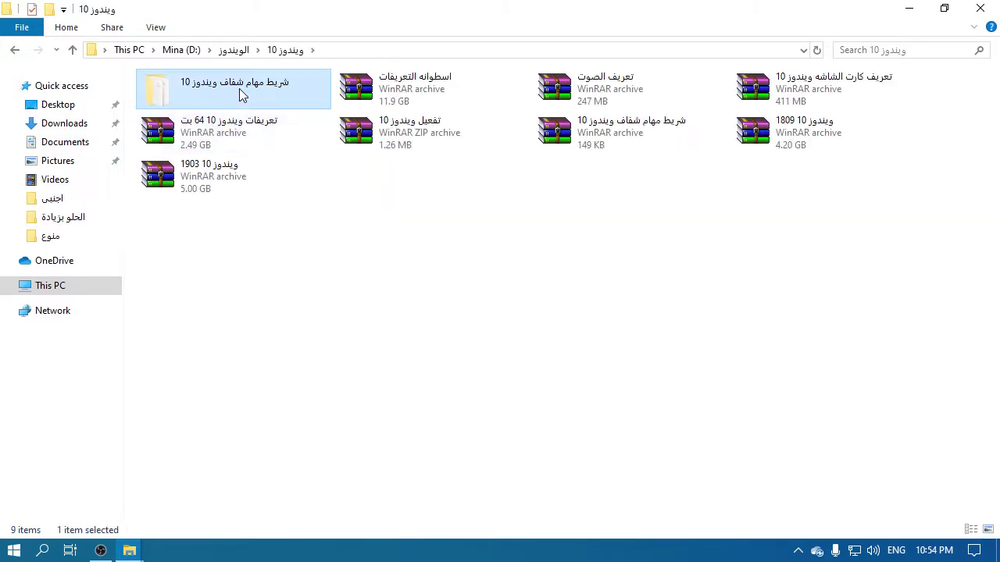
right_click(241, 92)
click(327, 442)
click(973, 7)
right_click(256, 100)
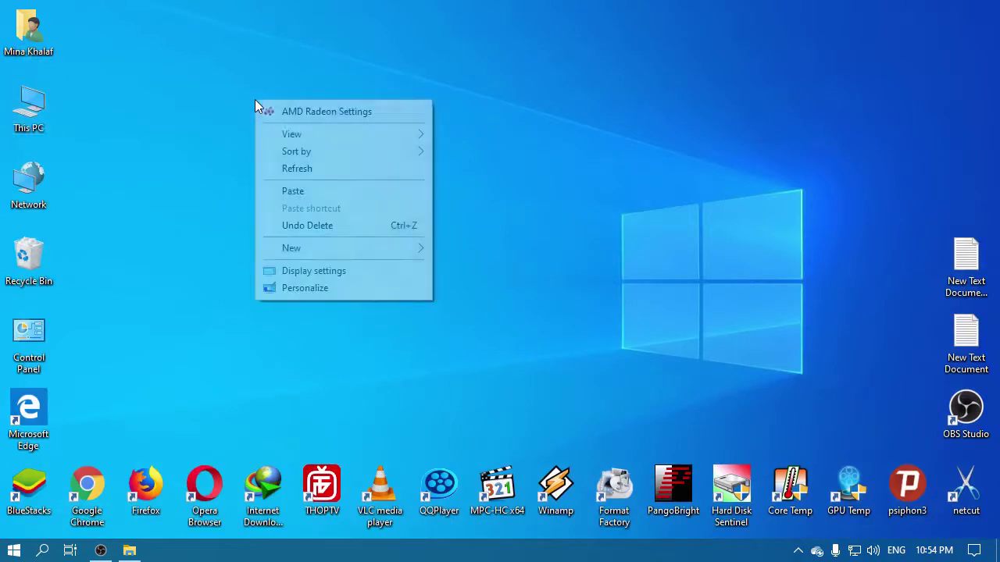
click(297, 191)
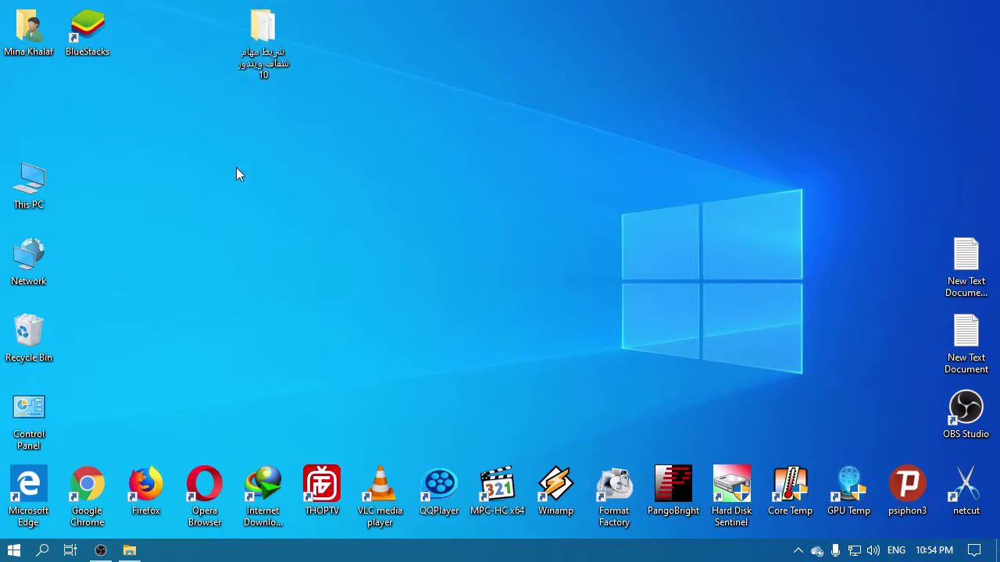
Open the شريط مهام شفاف ويندوز 10 folder on the desktop and run the TranslucentTB application.
double_click(263, 62)
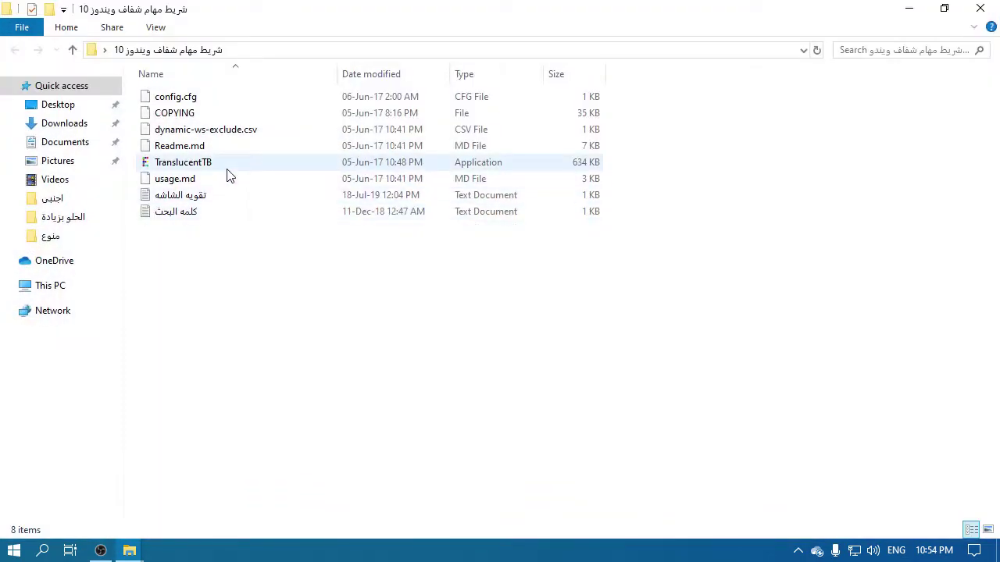
drag(216, 172, 337, 408)
double_click(210, 167)
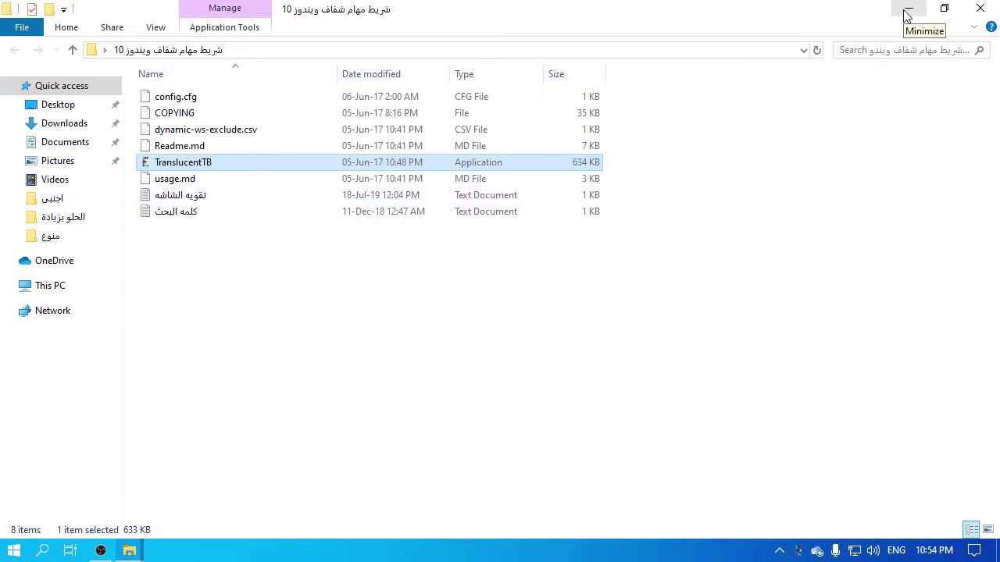
Restore and narrow the TranslucentTB folder window and the Startup window, and place them side by side.
click(944, 9)
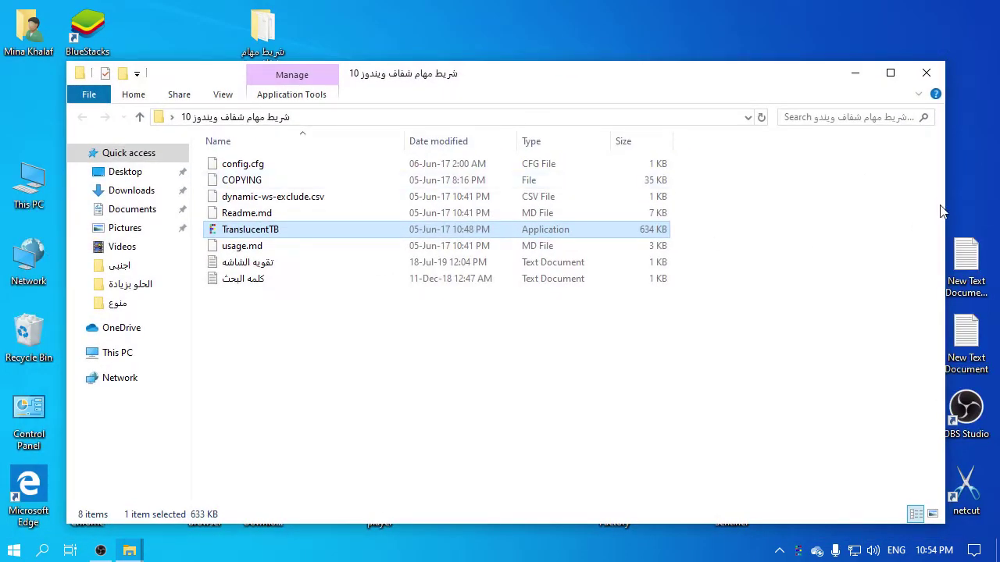
drag(944, 206, 532, 156)
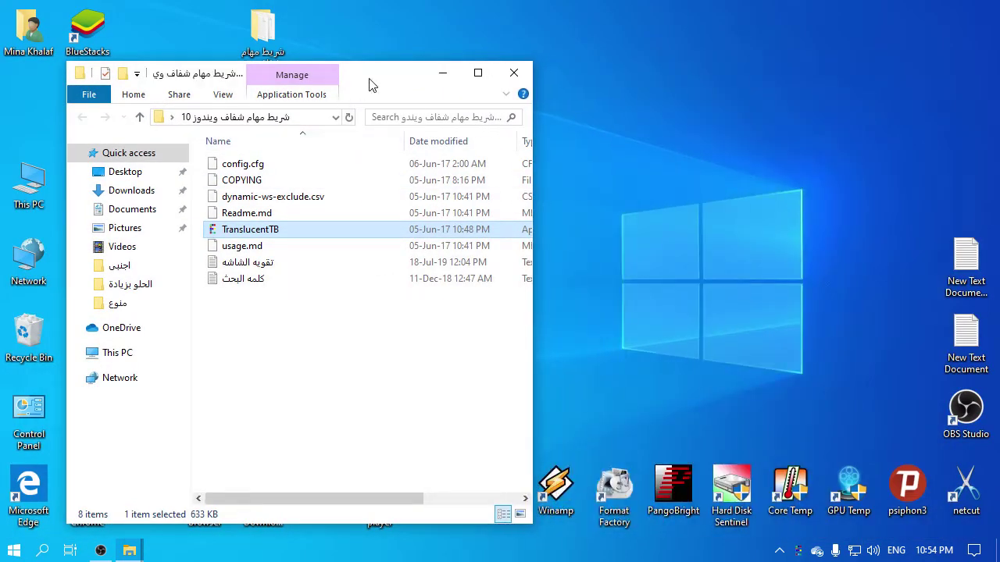
drag(370, 79, 345, 40)
click(140, 553)
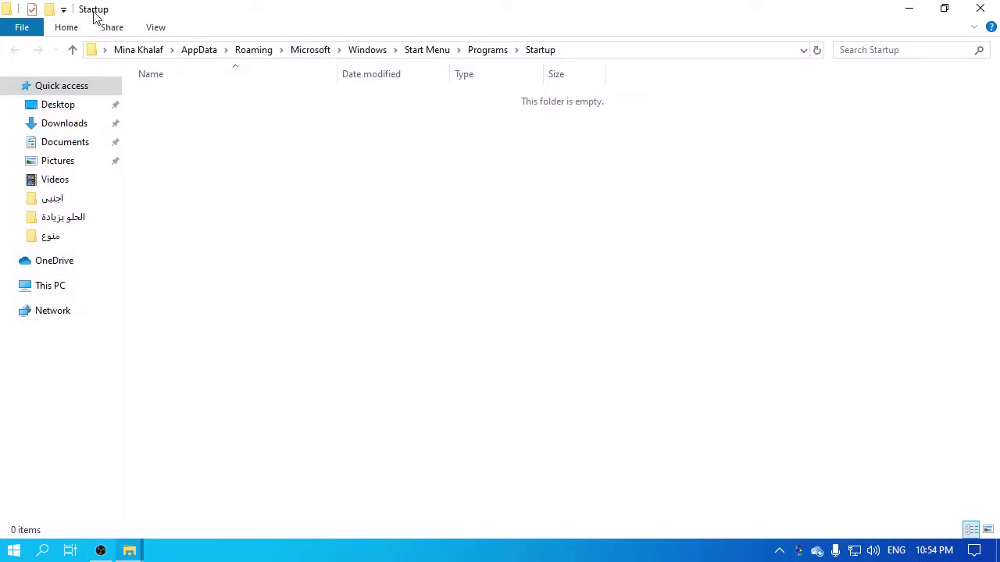
click(946, 12)
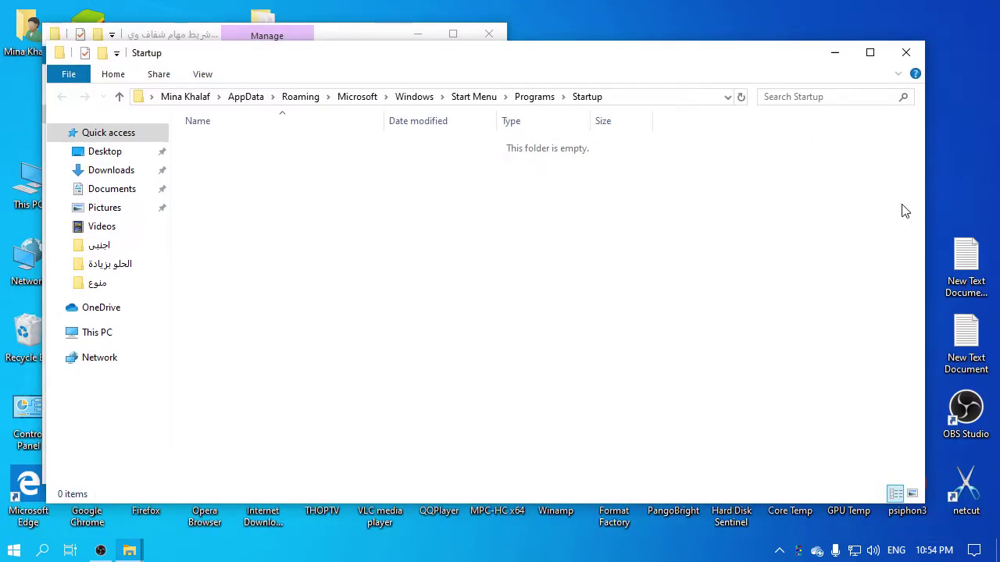
drag(927, 228, 536, 196)
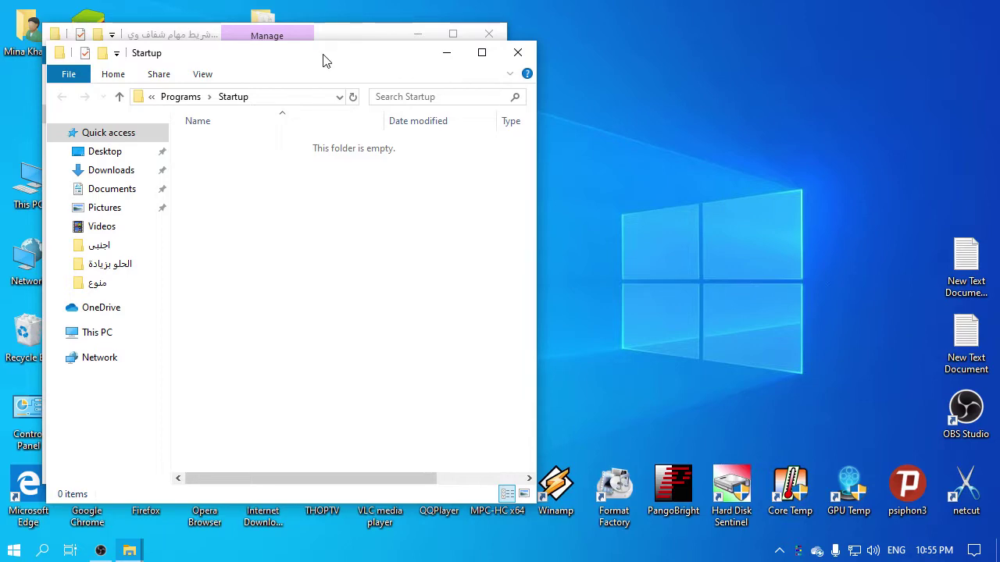
drag(323, 60, 795, 47)
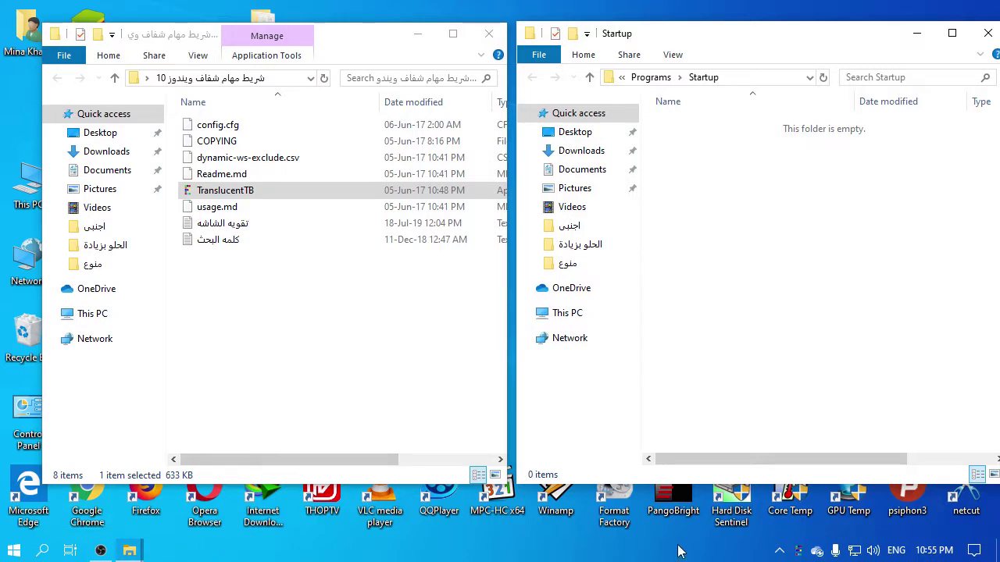
Exit the running TranslucentTB application and close both folder windows.
click(778, 550)
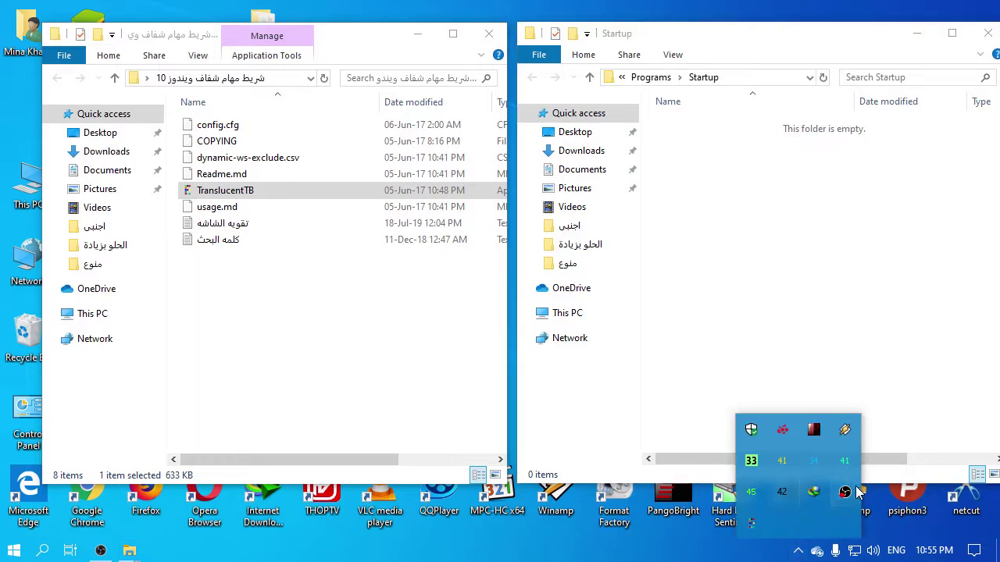
right_click(770, 523)
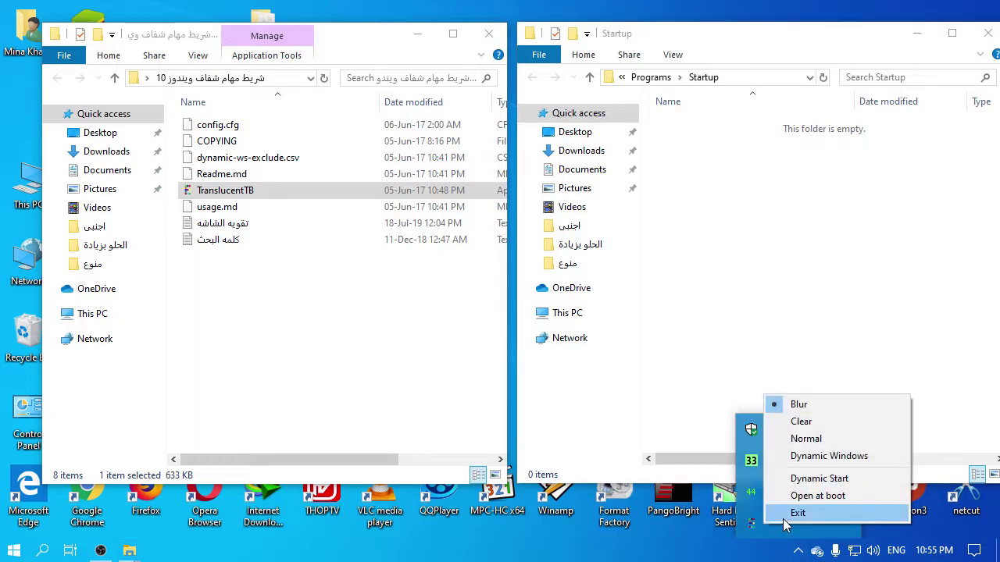
click(798, 513)
click(988, 33)
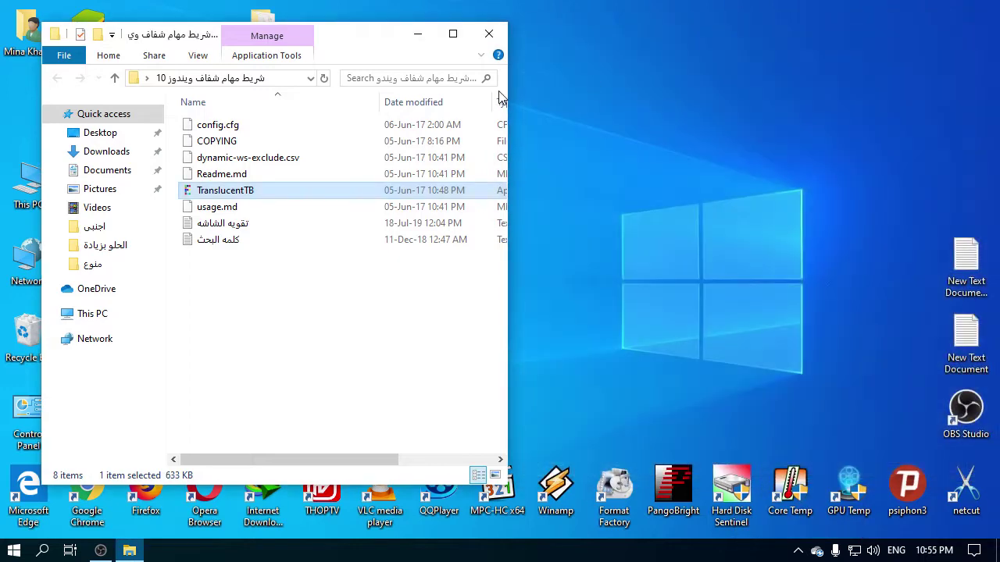
click(489, 34)
right_click(526, 79)
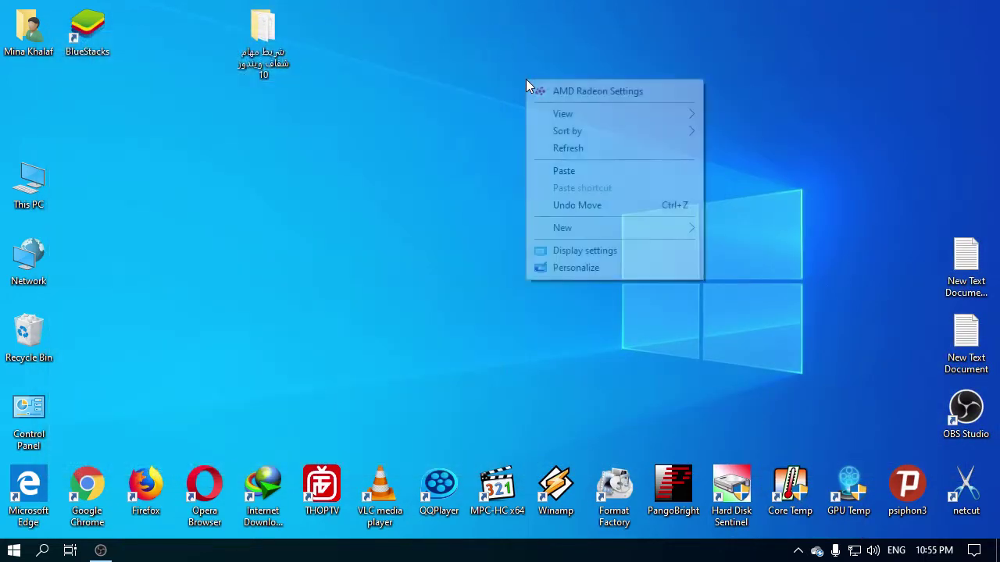
click(540, 146)
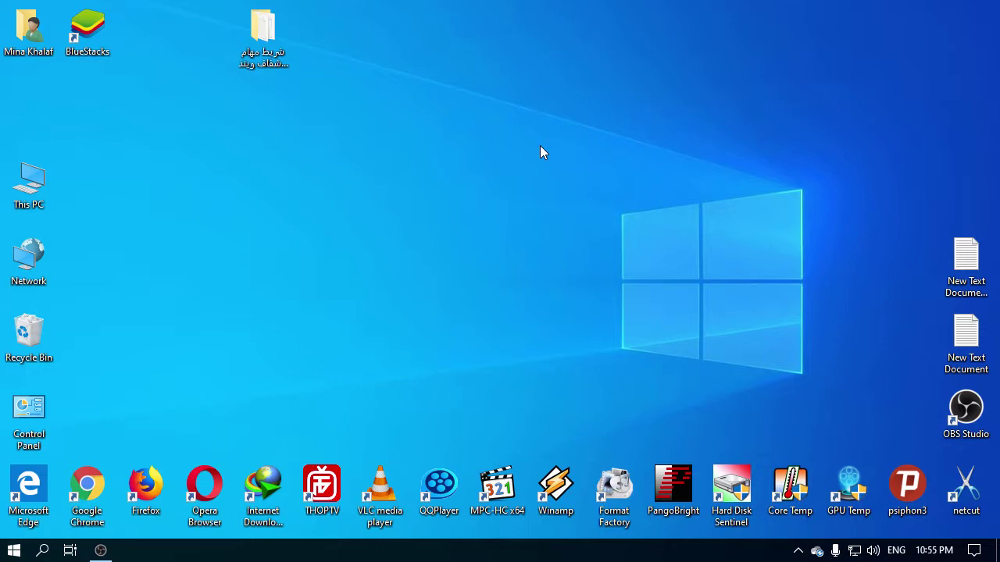
Reopen the Startup folder with shell:startup and place the desktop folder شريط مهام شفاف ويندوز 10 open beside it.
key(super+r)
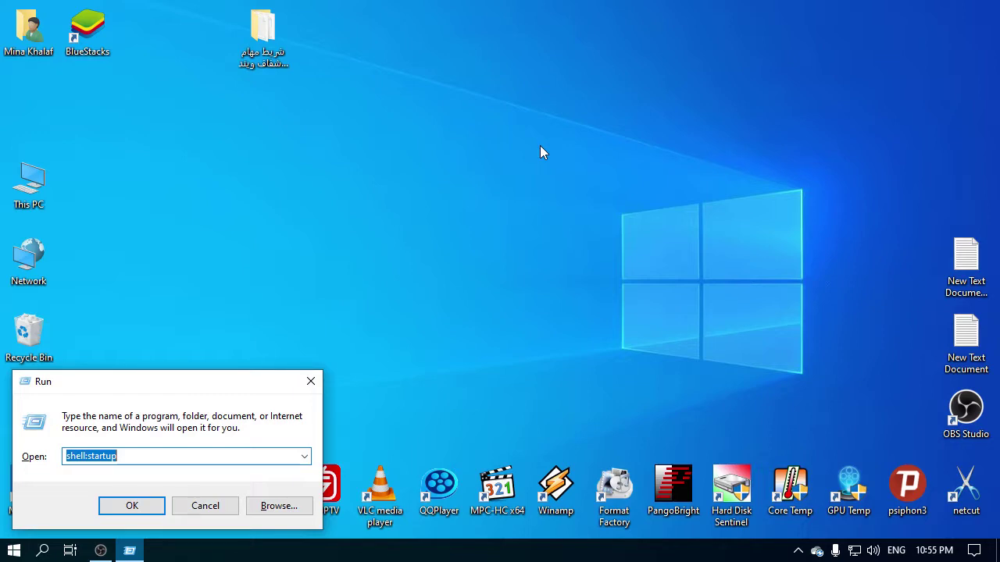
key(Return)
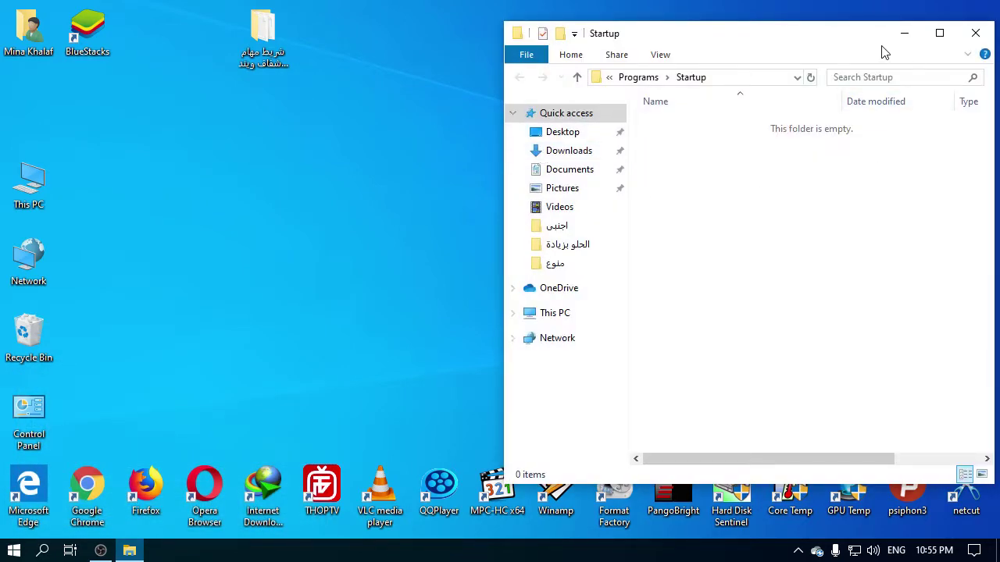
double_click(275, 66)
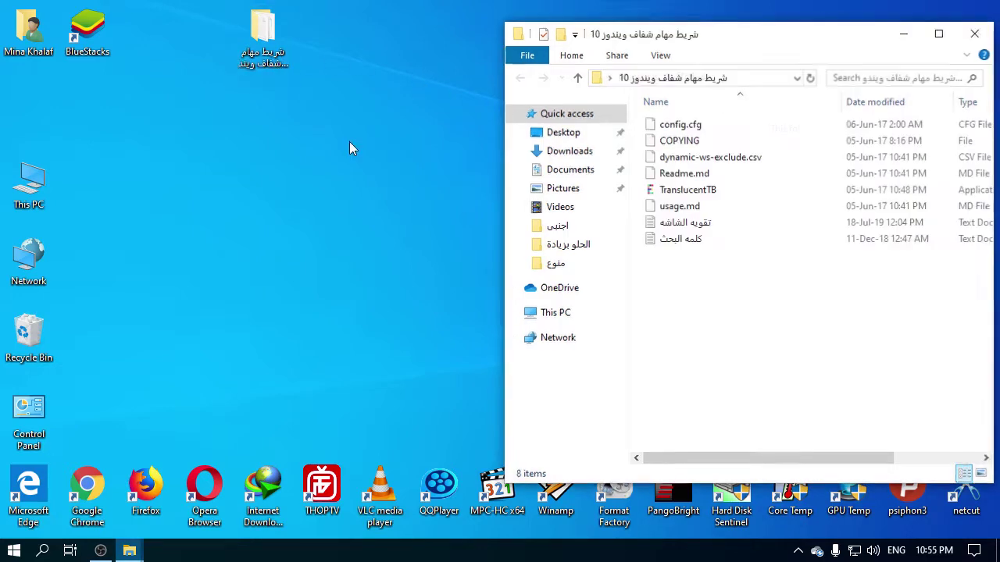
drag(777, 46, 273, 41)
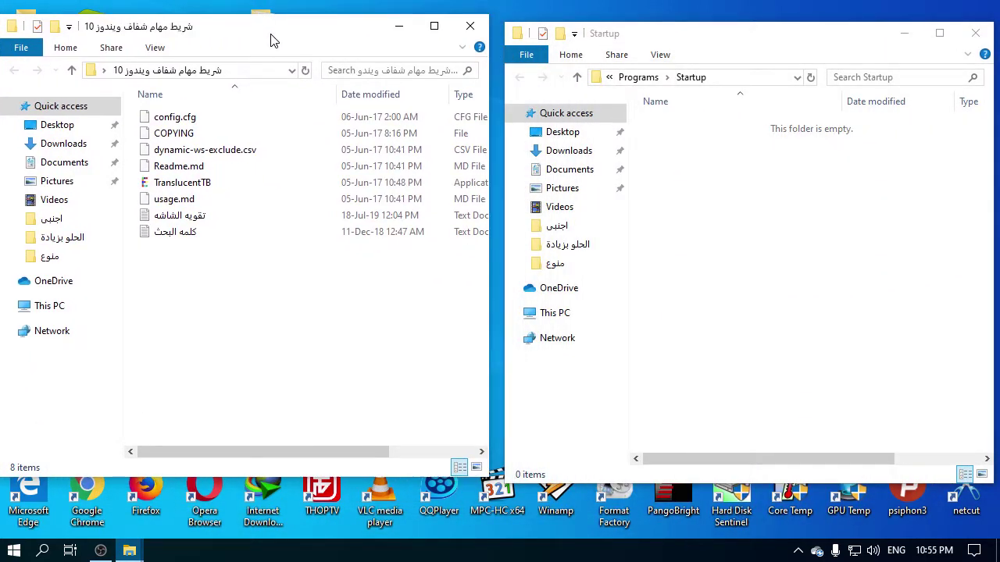
Move the TranslucentTB application file into the Startup folder and close both folder windows.
click(173, 190)
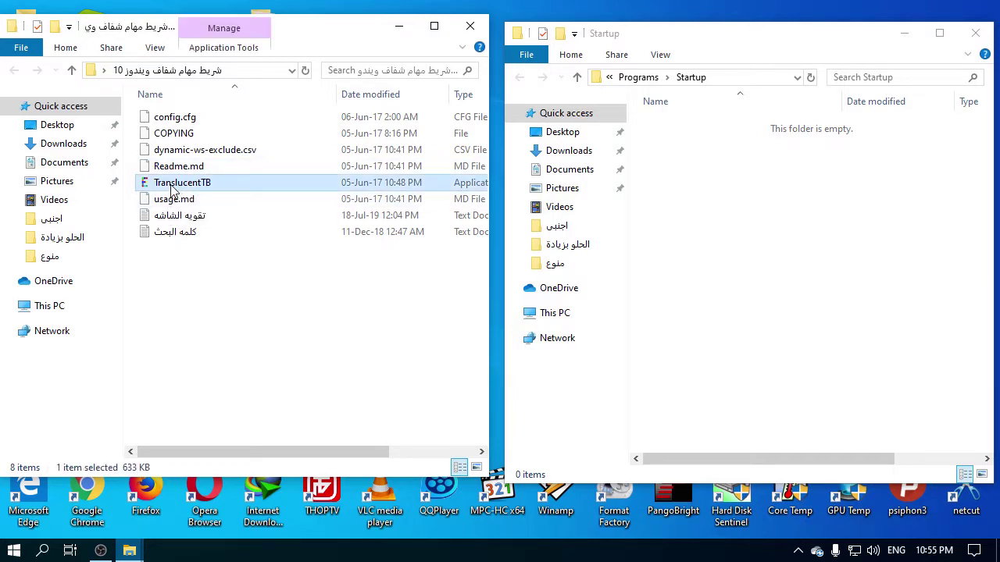
drag(173, 189, 756, 295)
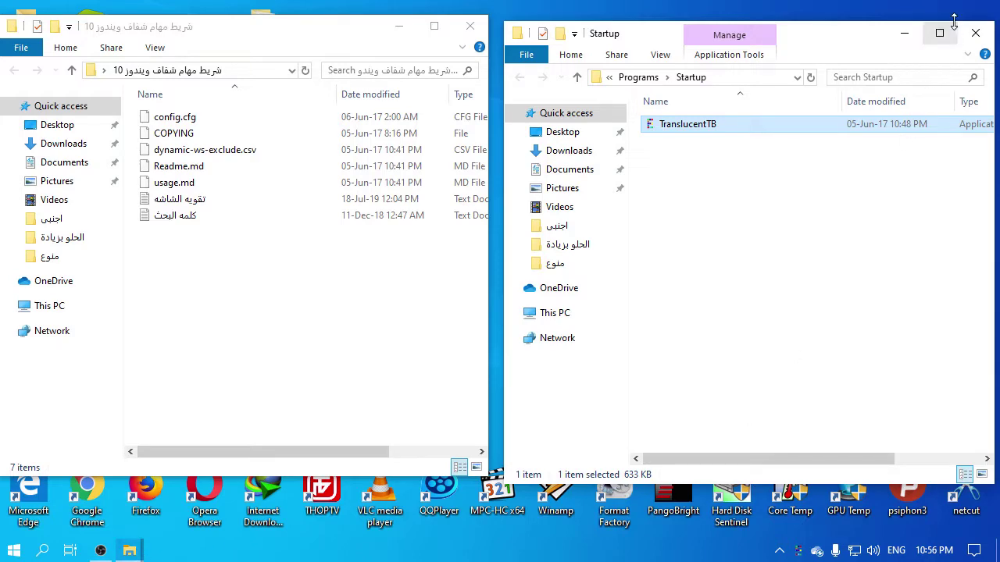
click(976, 33)
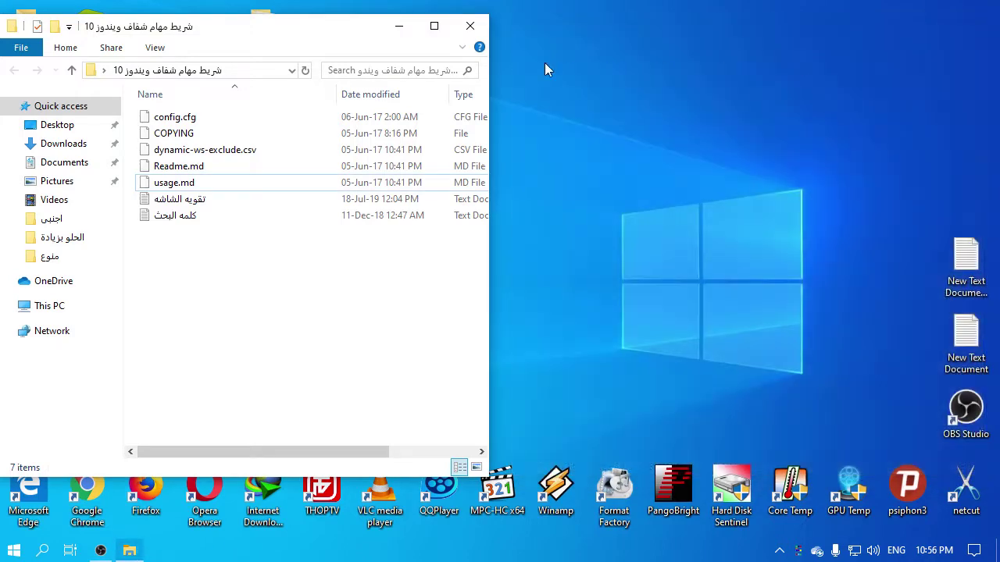
click(474, 27)
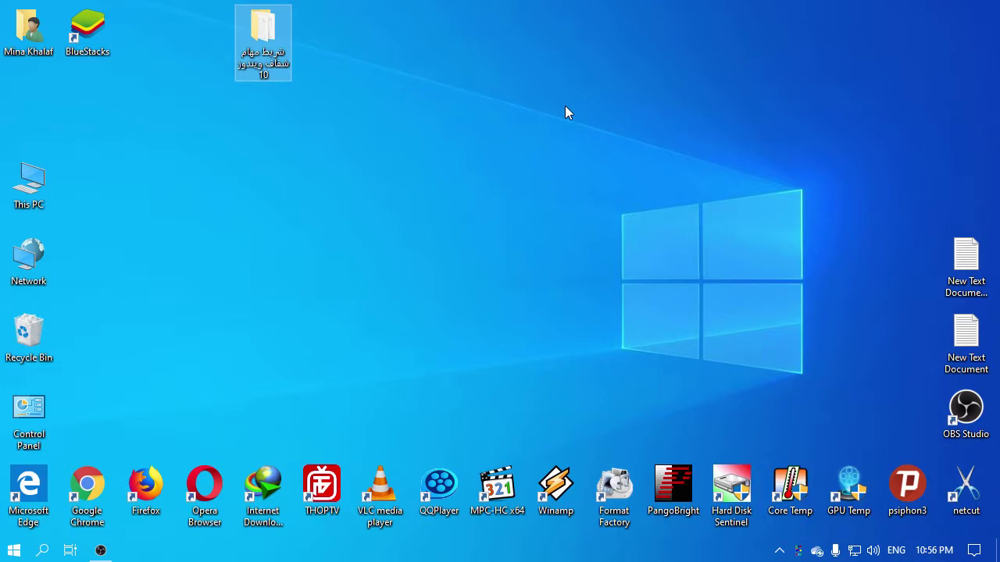